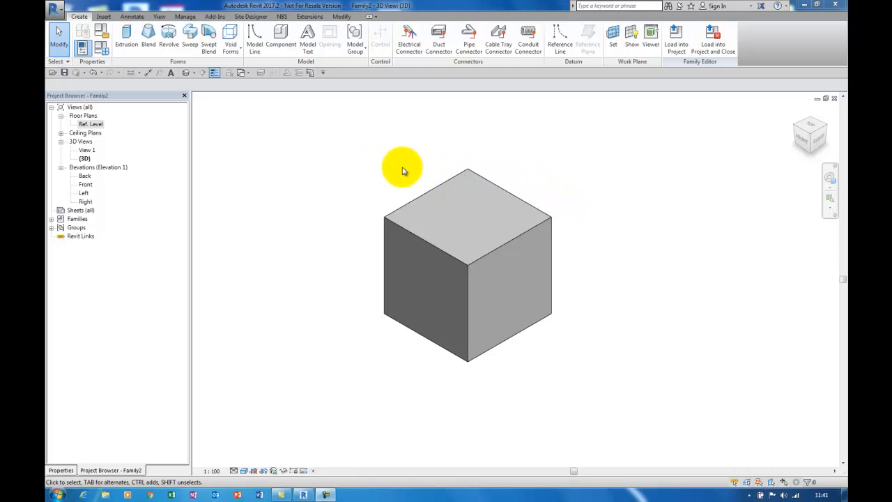
Open the family types of the box family and apply Type 1 as the current type.
click(397, 229)
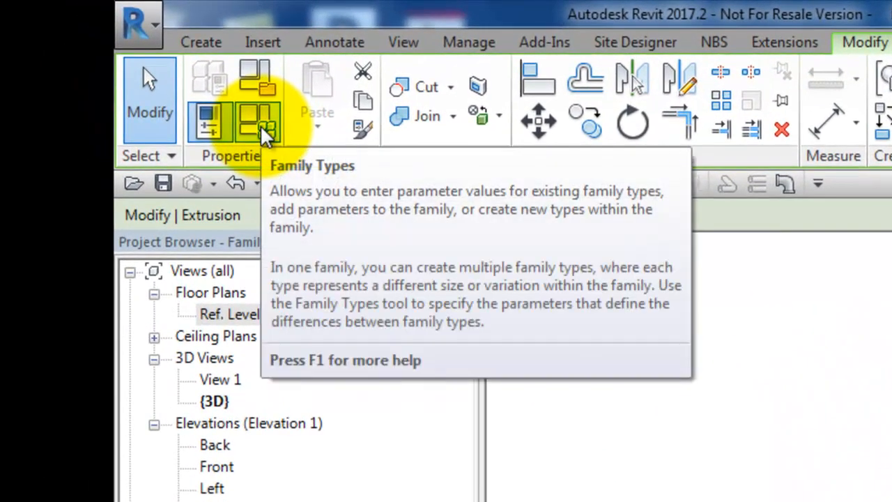
click(266, 132)
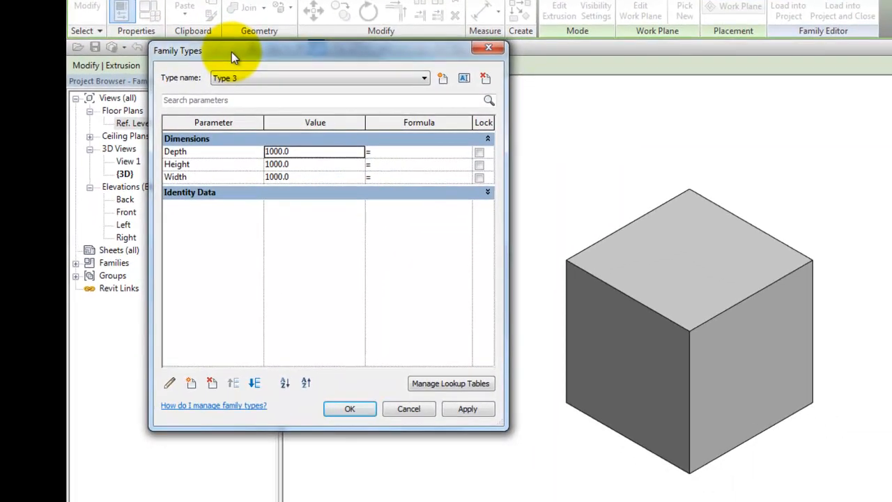
drag(231, 51, 315, 64)
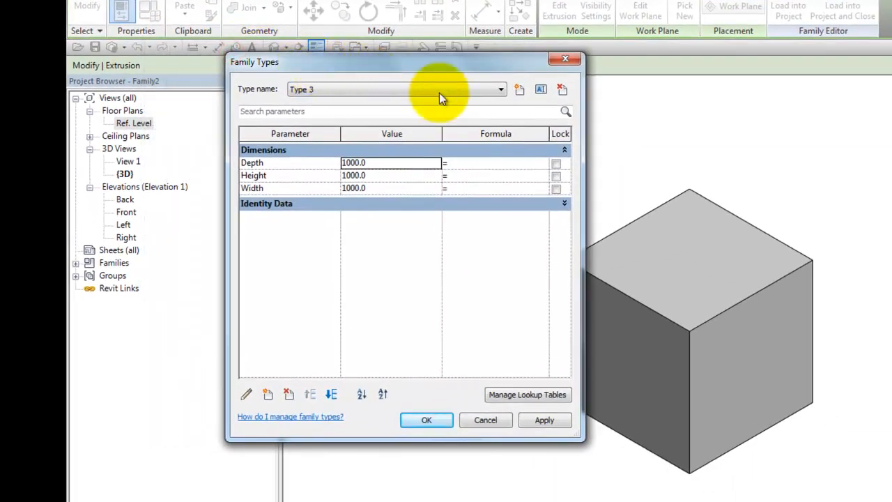
click(503, 89)
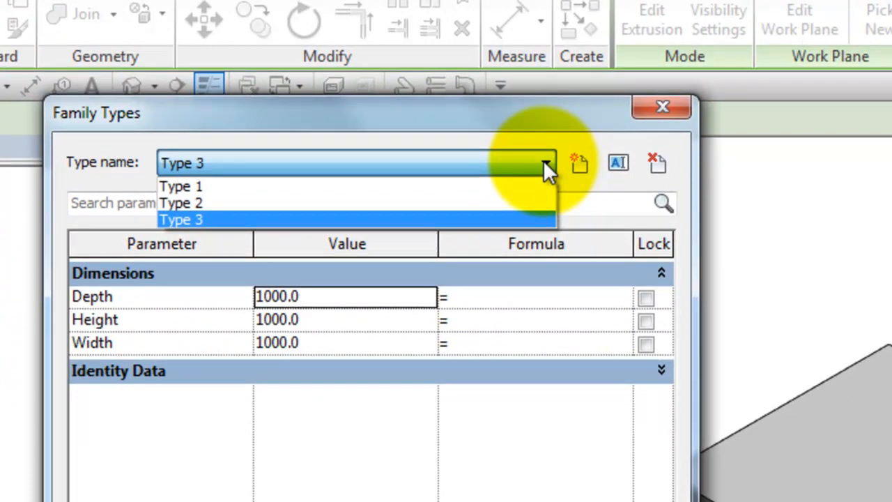
click(189, 185)
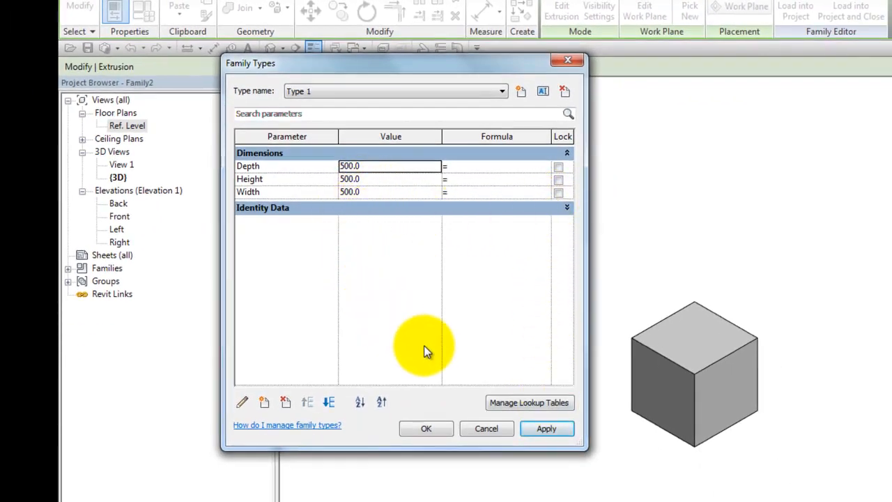
drag(466, 66, 439, 115)
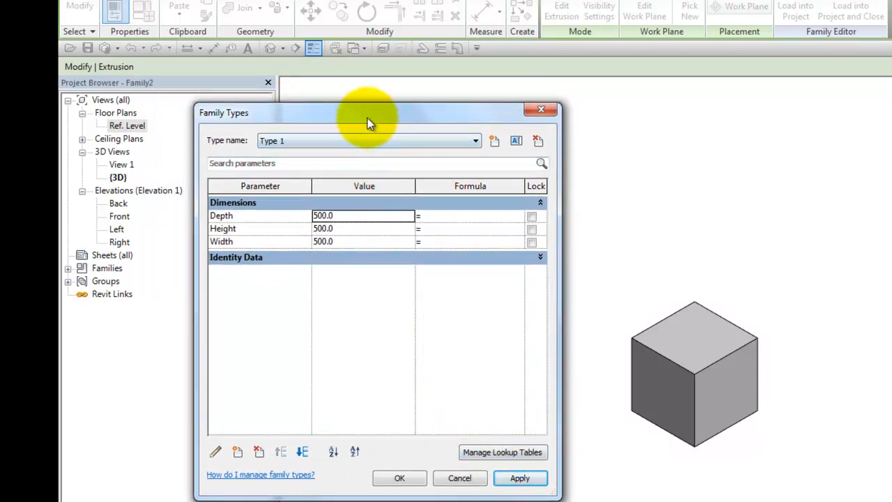
drag(367, 117, 410, 89)
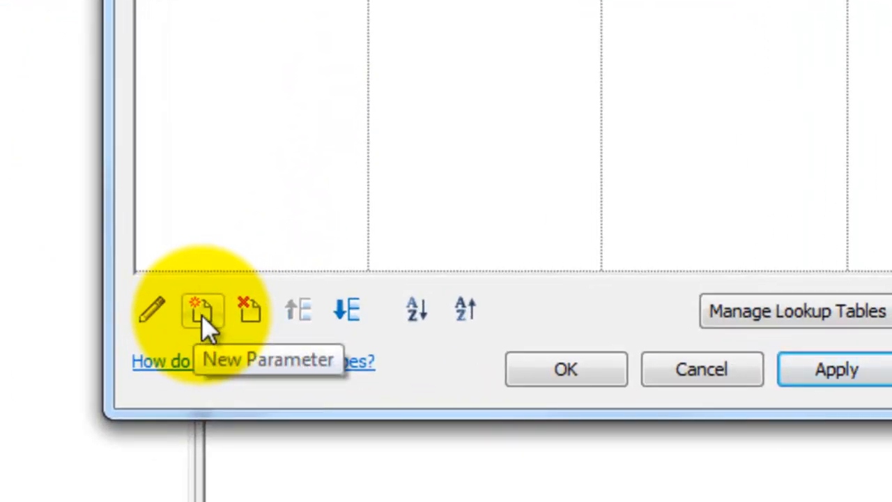
Add a type-based family parameter named New Box Material, of type Material, grouped under Materials and Finishes.
click(202, 314)
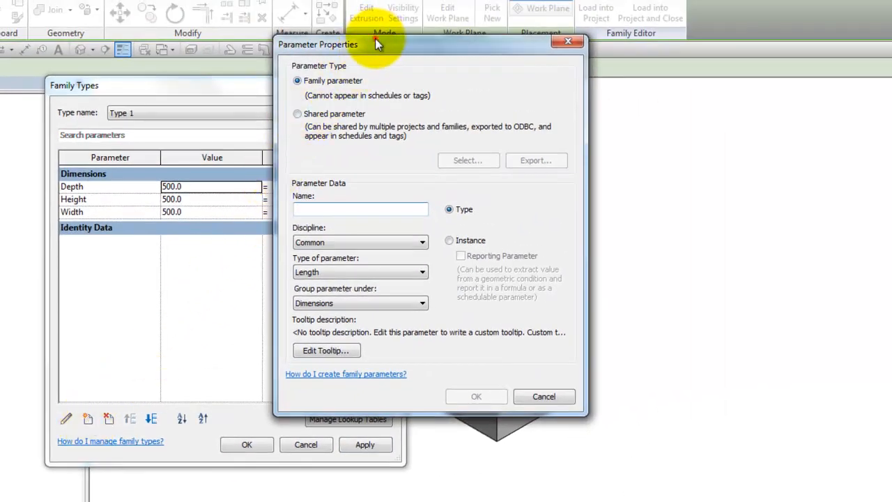
drag(378, 41, 514, 82)
click(449, 250)
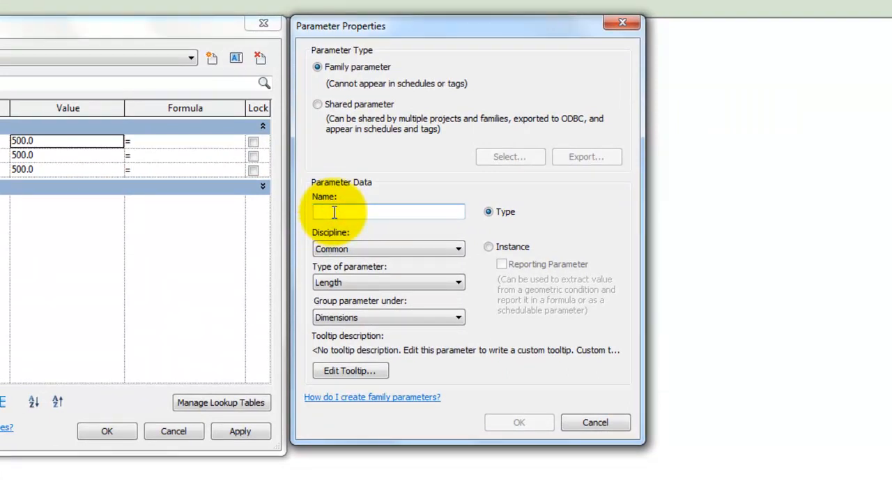
text(ew Box Material)
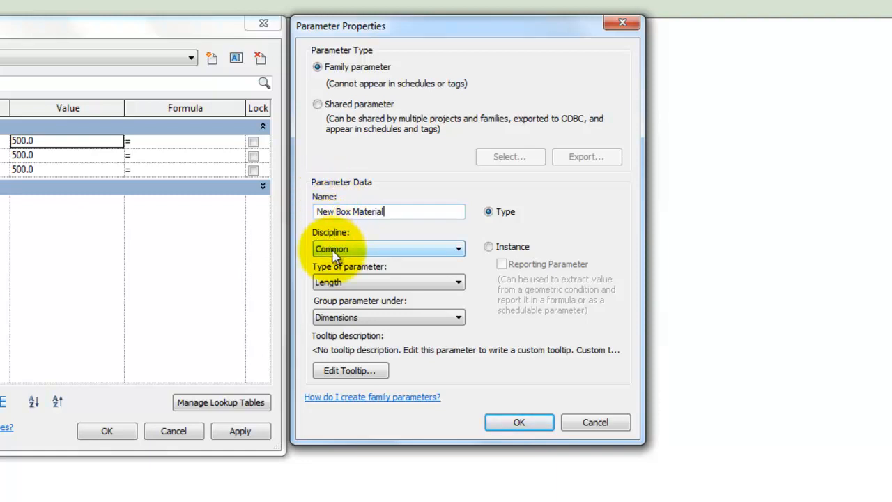
click(458, 282)
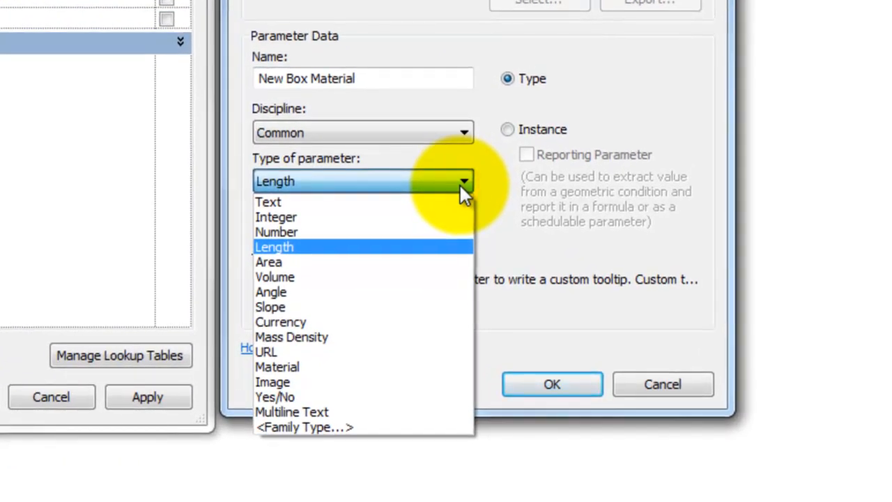
click(297, 368)
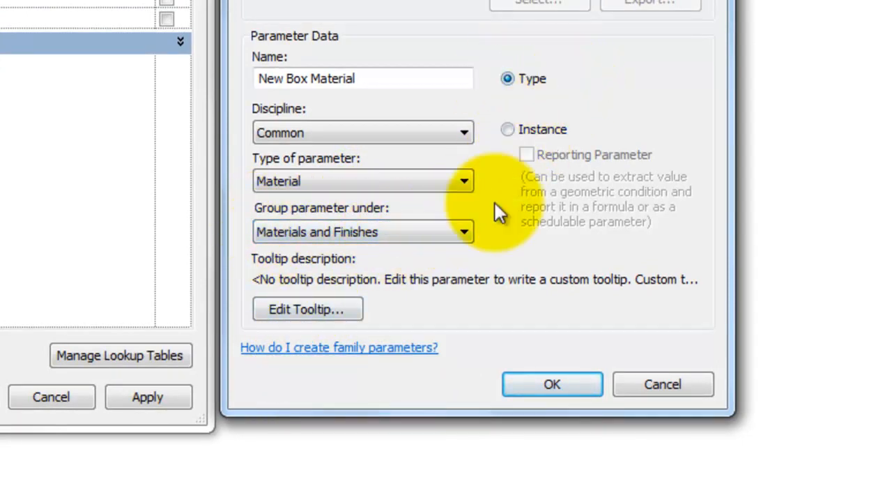
click(561, 388)
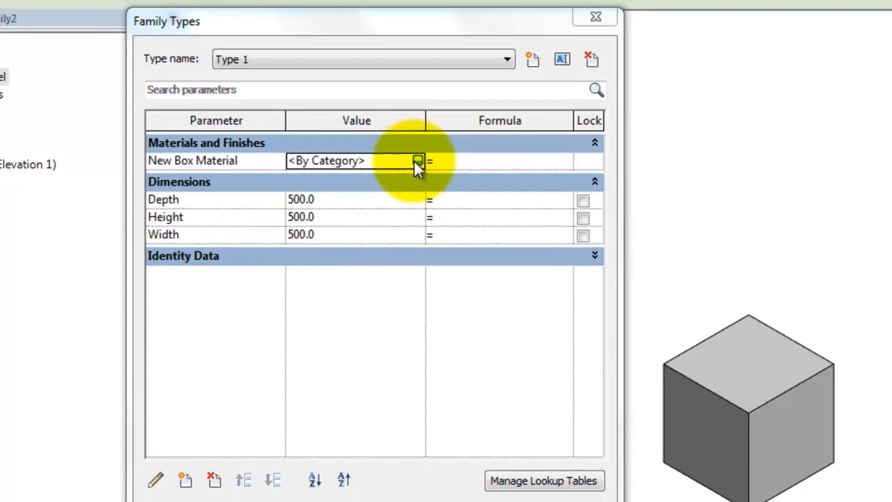
Open the material selection for the New Box Material parameter and create a new material.
click(417, 161)
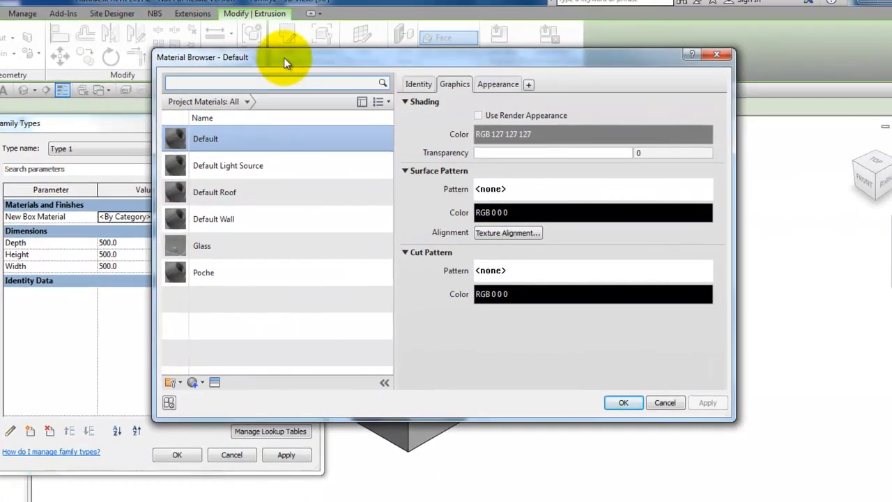
drag(284, 57, 307, 172)
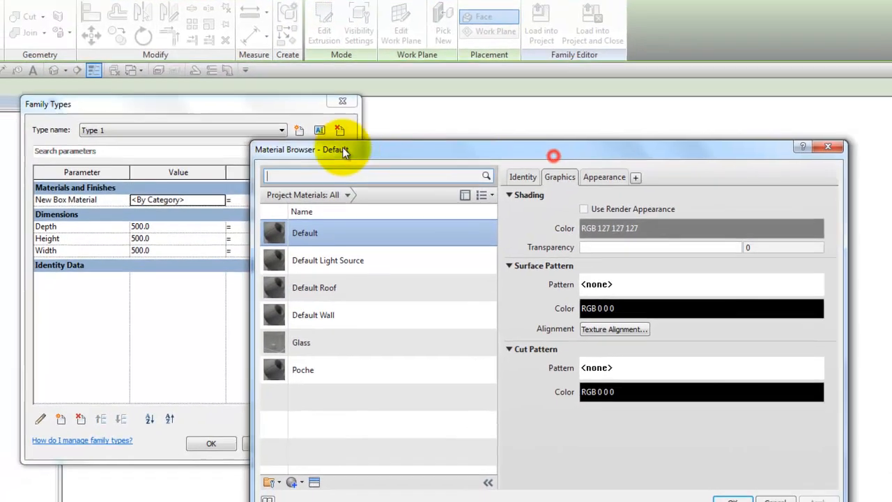
drag(342, 148, 153, 99)
drag(266, 33, 266, 34)
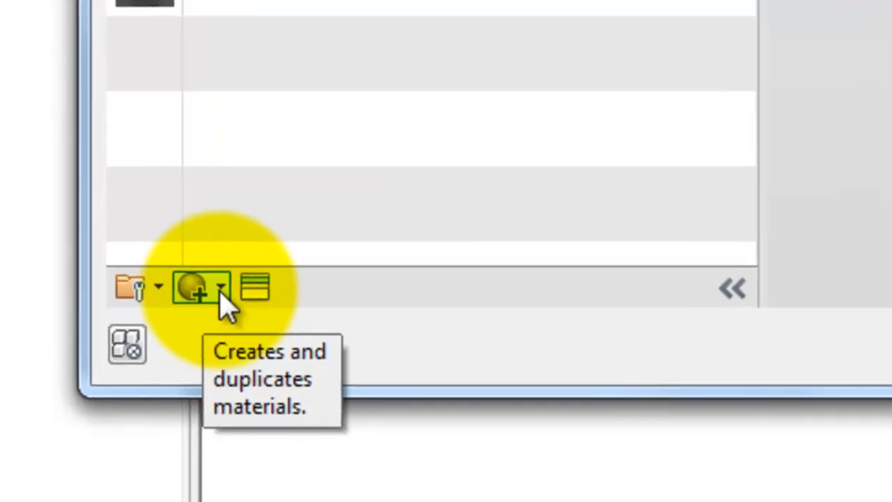
click(205, 305)
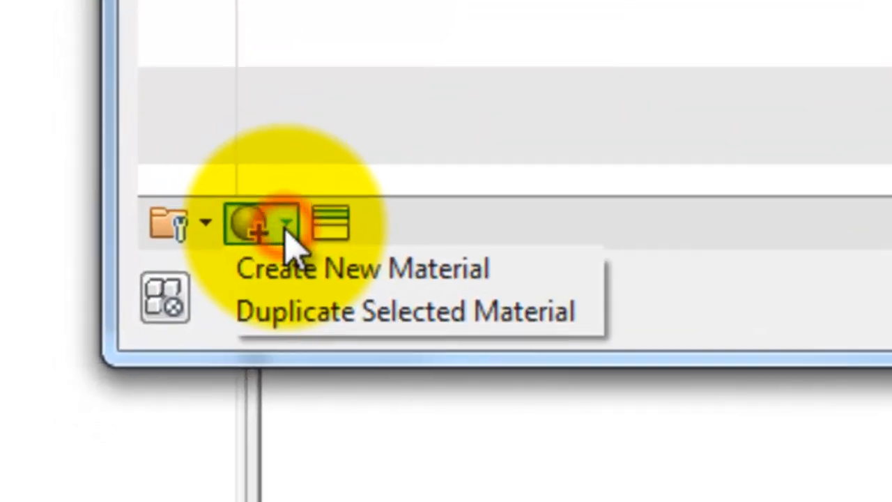
click(333, 288)
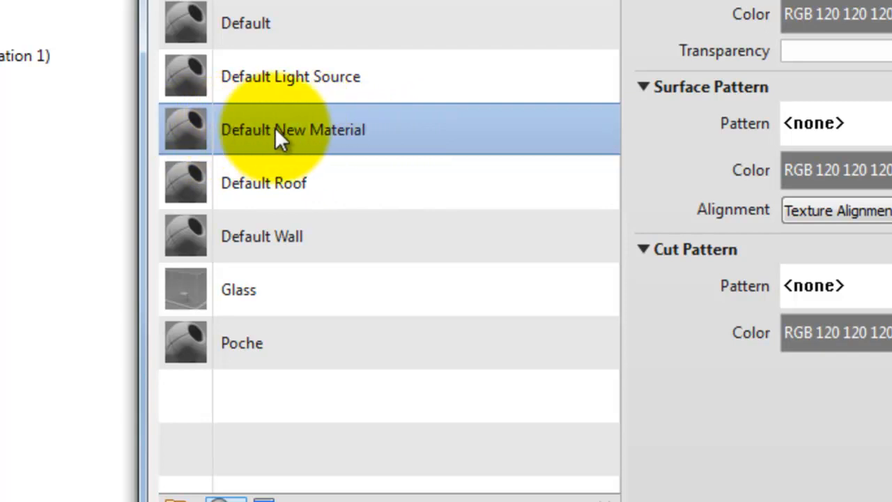
Rename the newly created material as Red Box.
right_click(332, 132)
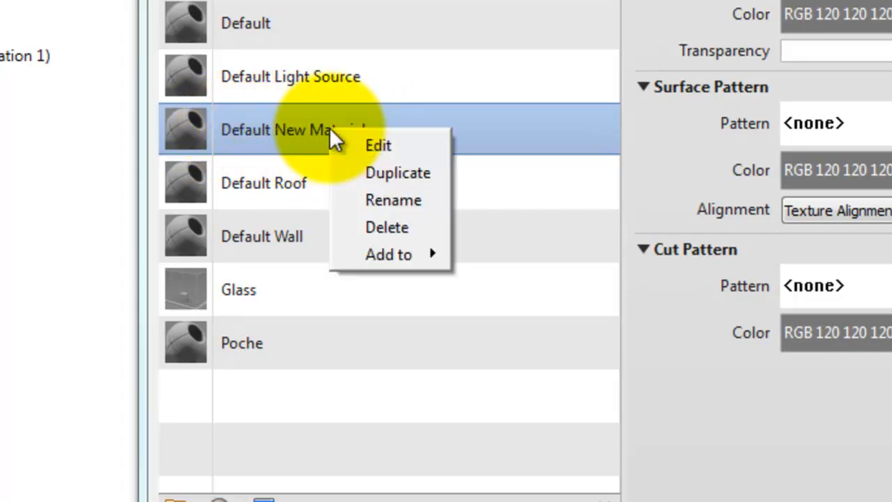
click(396, 200)
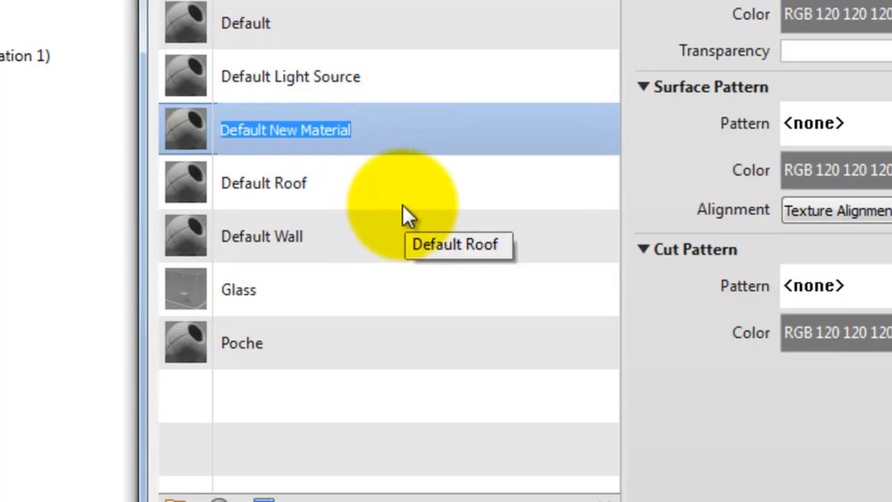
text(R)
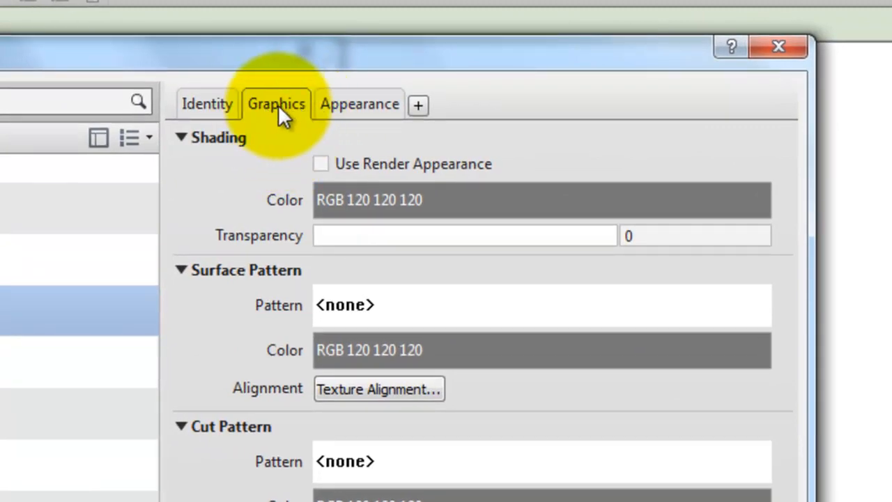
Make the Red Box shading use the render appearance and set its appearance color to RGB 255-000-128.
click(319, 163)
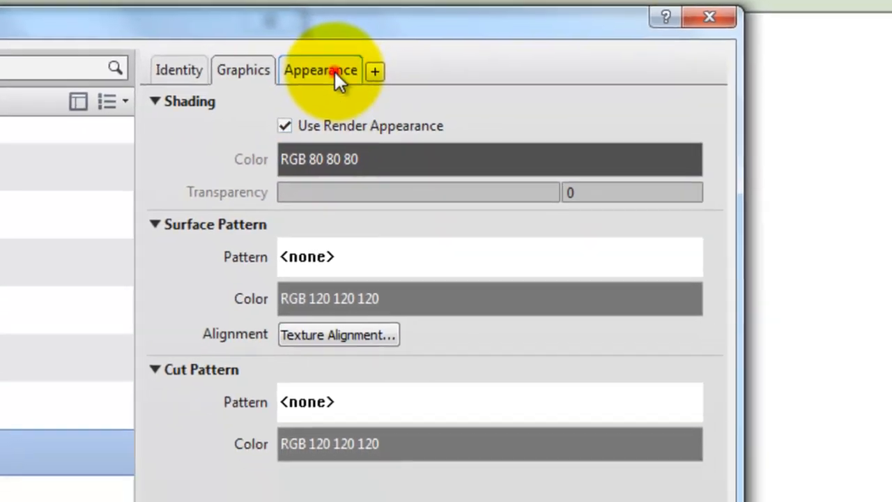
click(374, 105)
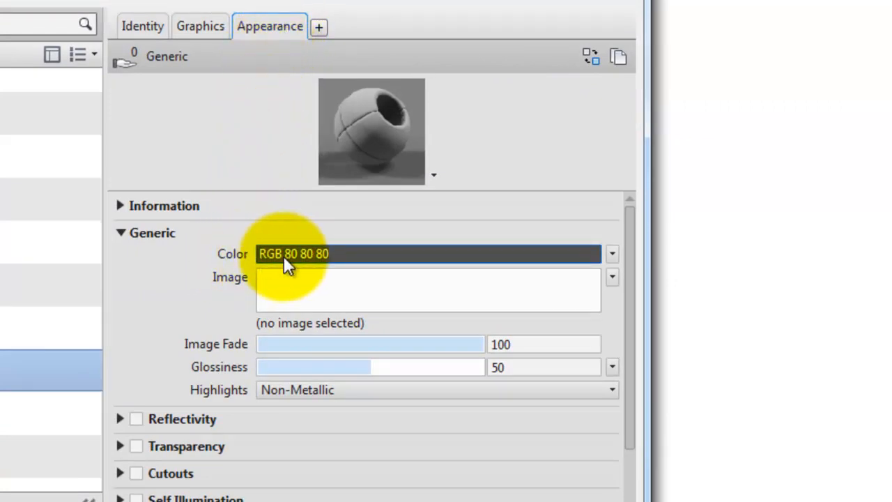
click(369, 253)
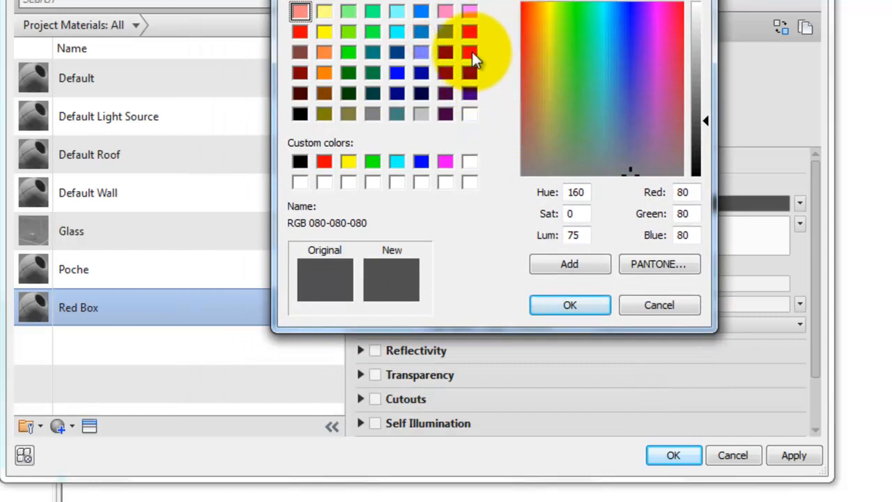
click(469, 52)
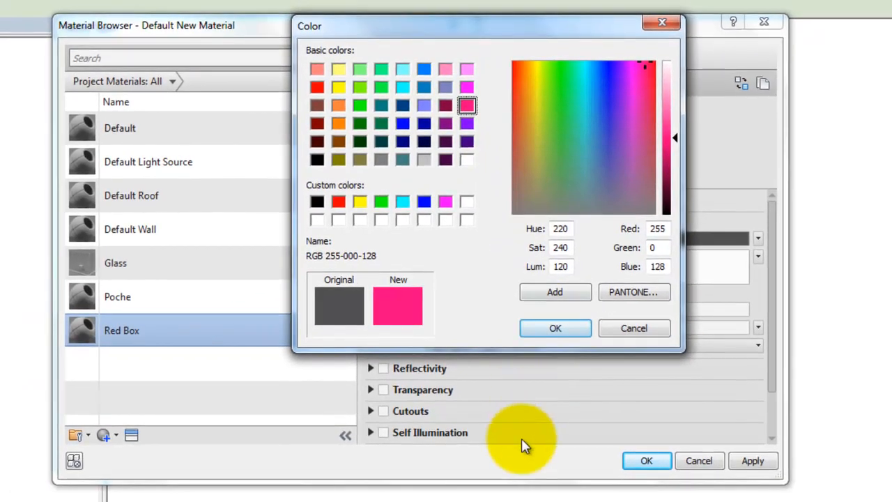
click(554, 328)
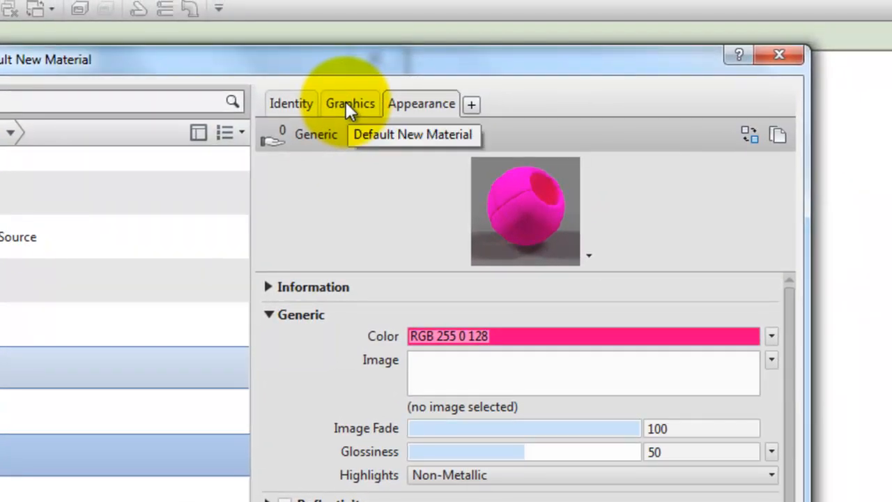
Assign Red Box to the New Box Material parameter of Type 1 and apply the family type changes.
click(348, 105)
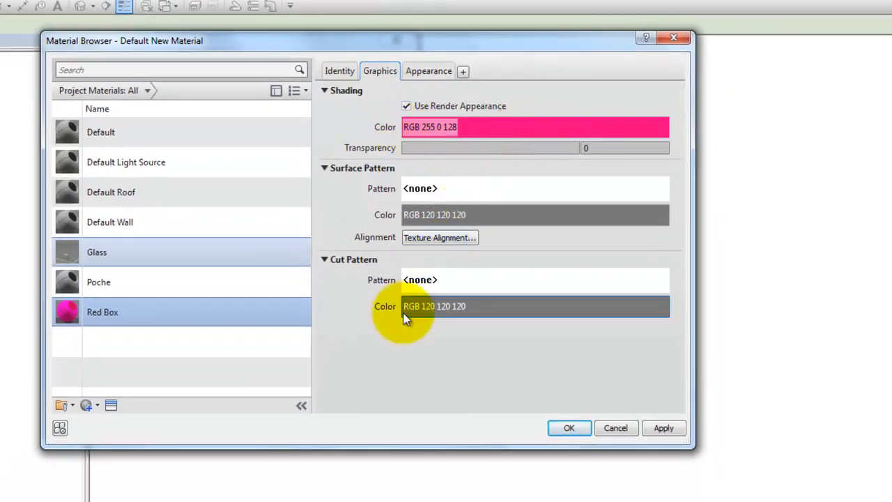
click(659, 427)
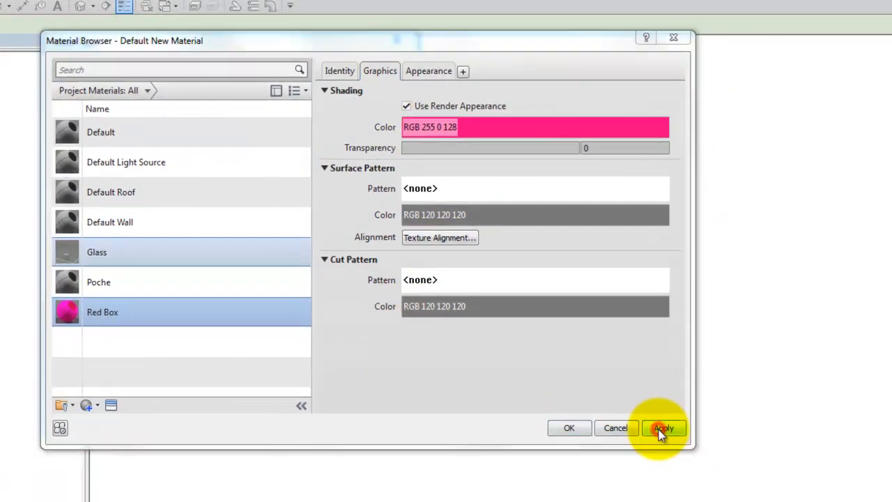
click(582, 429)
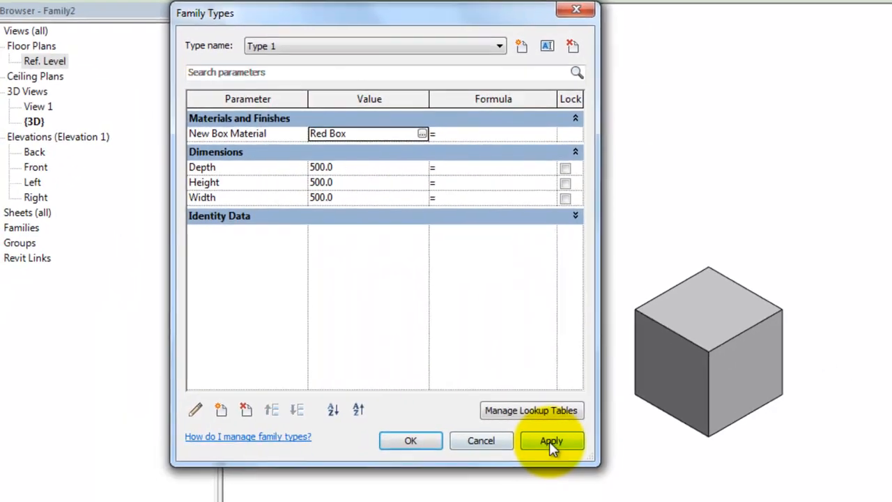
click(548, 432)
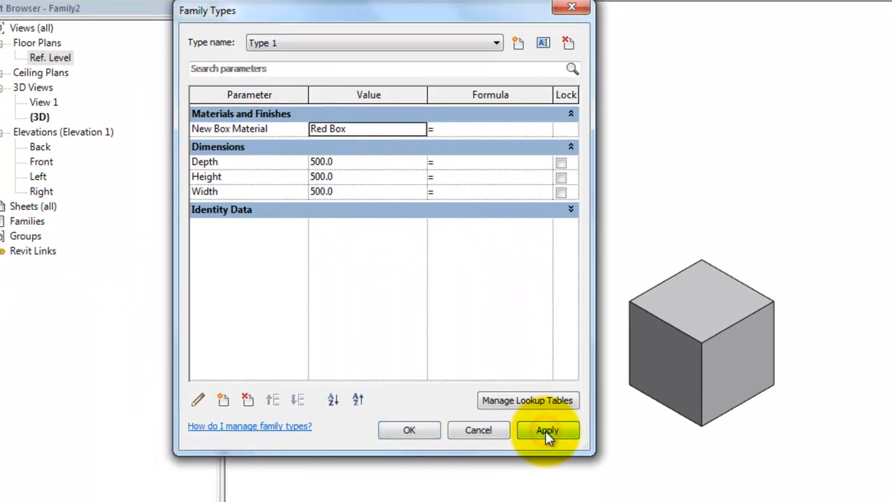
click(408, 430)
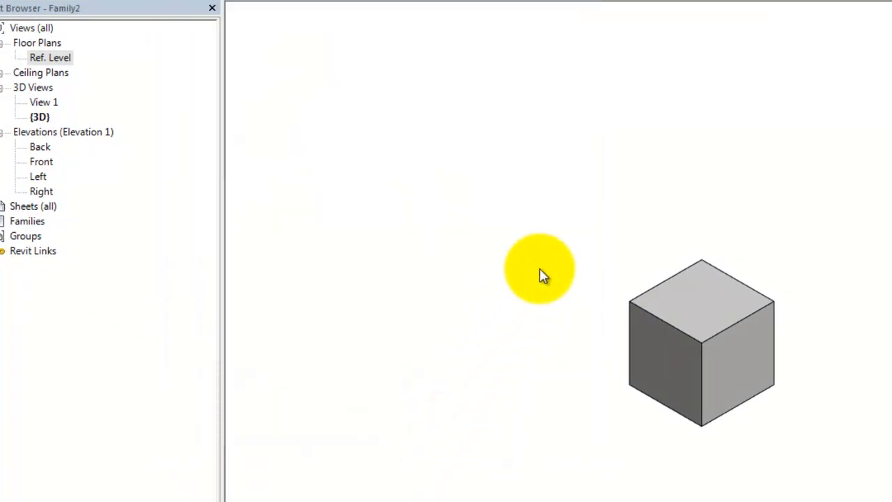
Associate the box extrusion's Material property with the New Box Material family parameter, and deselect the extrusion.
scroll(540, 269, down, 2)
scroll(607, 313, up, 5)
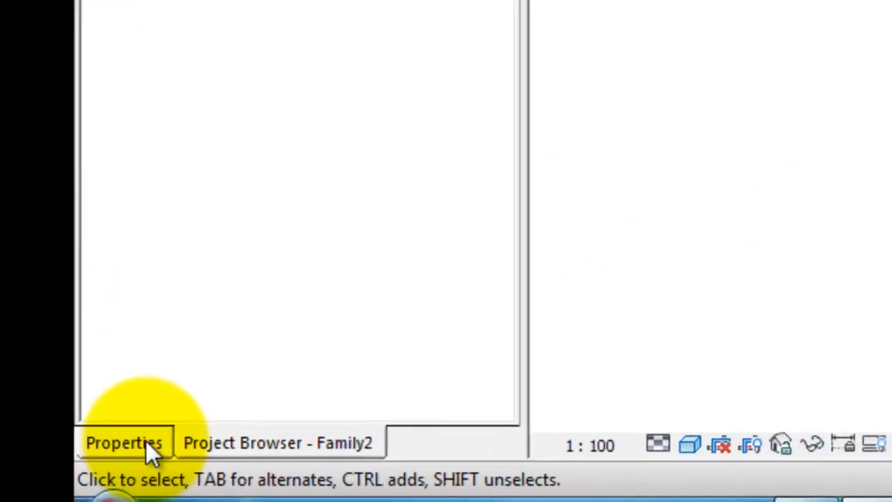
click(146, 440)
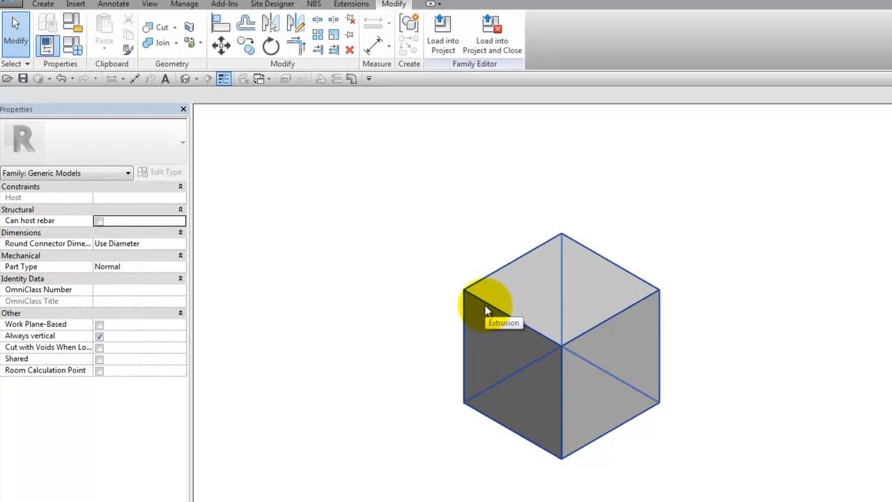
click(490, 308)
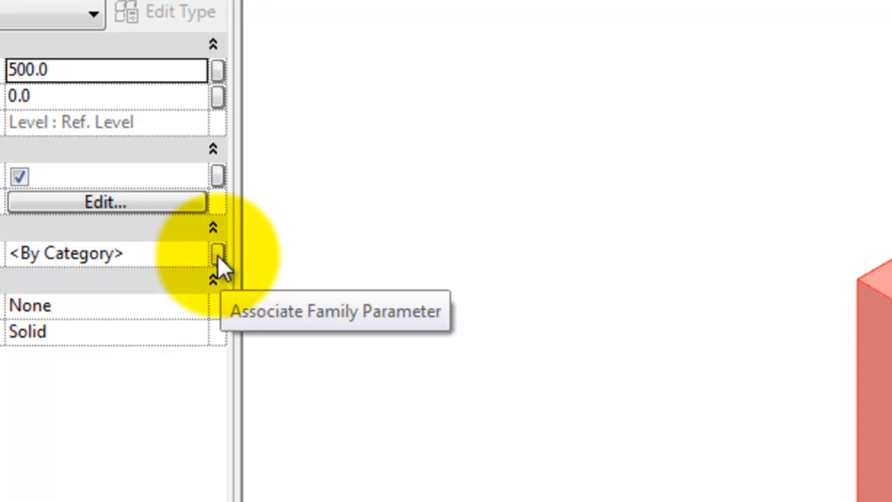
click(218, 255)
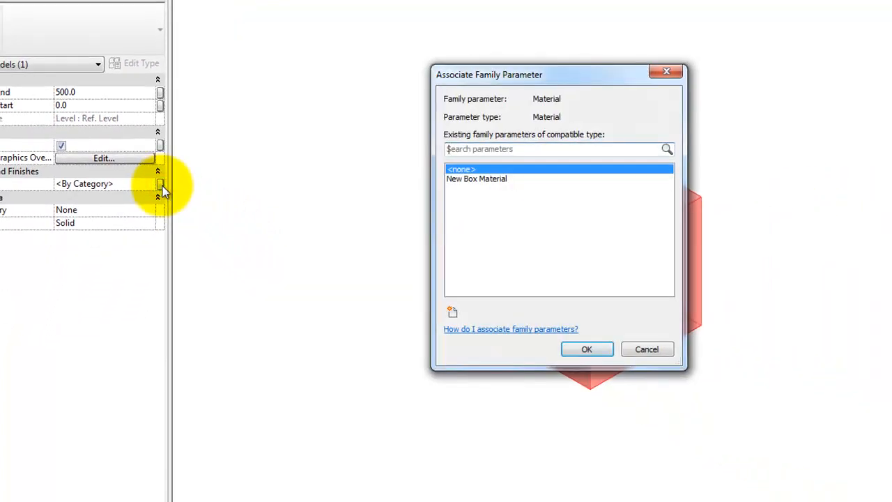
drag(499, 77, 531, 113)
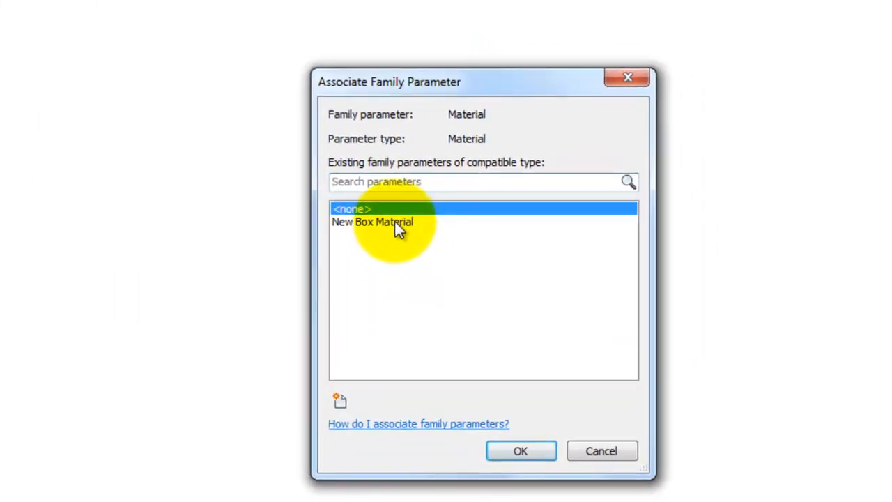
click(393, 221)
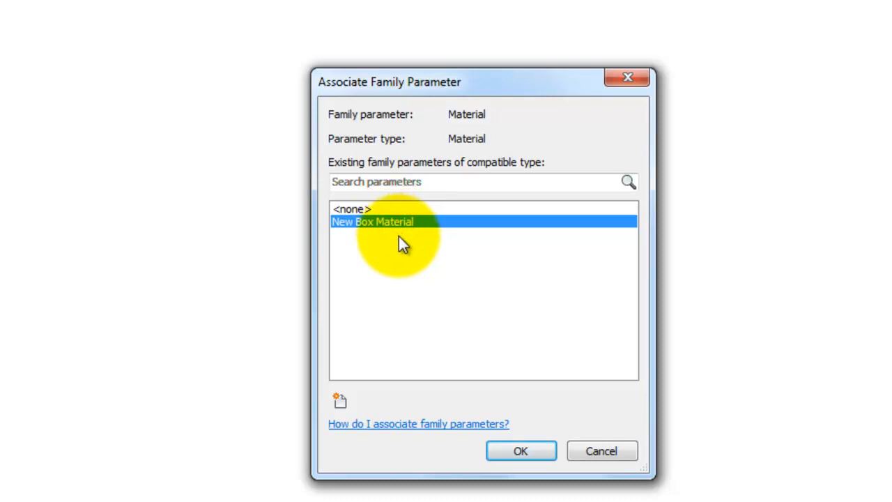
click(522, 451)
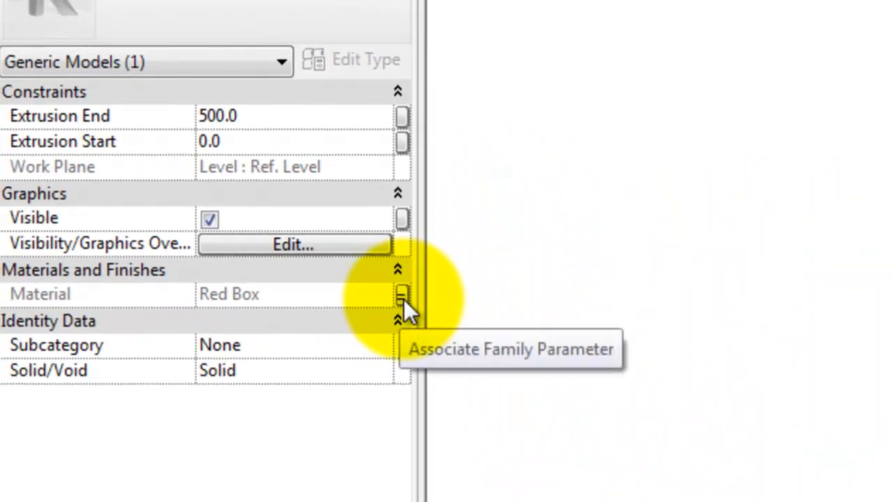
click(395, 244)
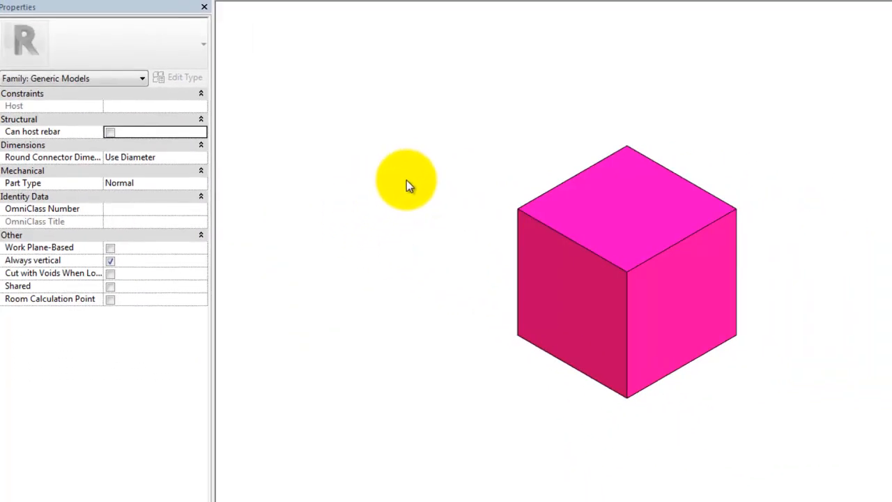
scroll(406, 185, down, 2)
scroll(430, 223, up, 2)
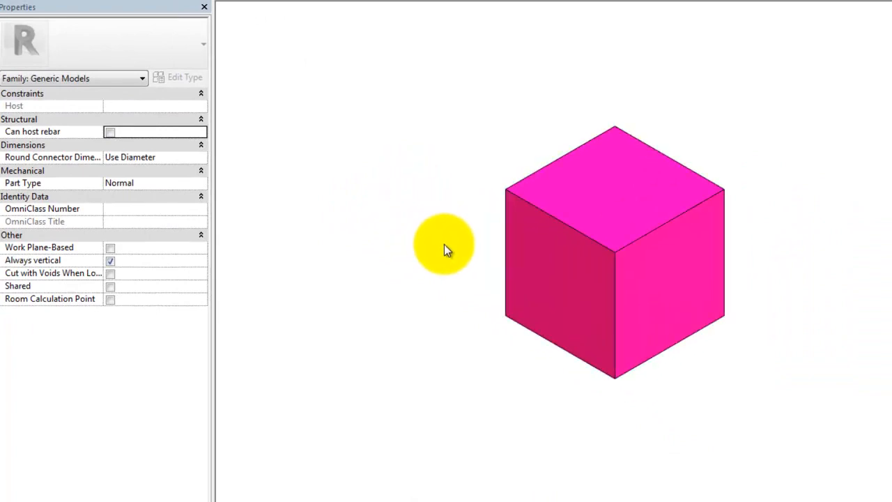
scroll(446, 249, up, 2)
scroll(438, 250, down, 2)
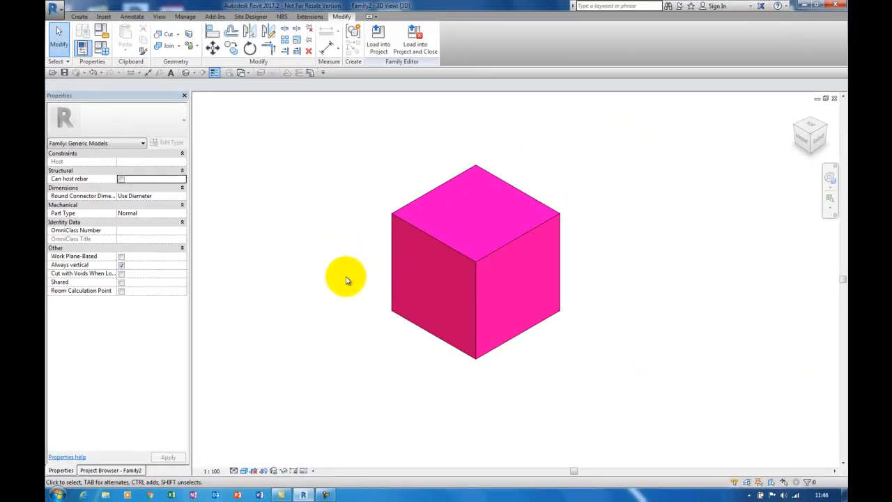
scroll(345, 269, down, 1)
scroll(356, 255, up, 1)
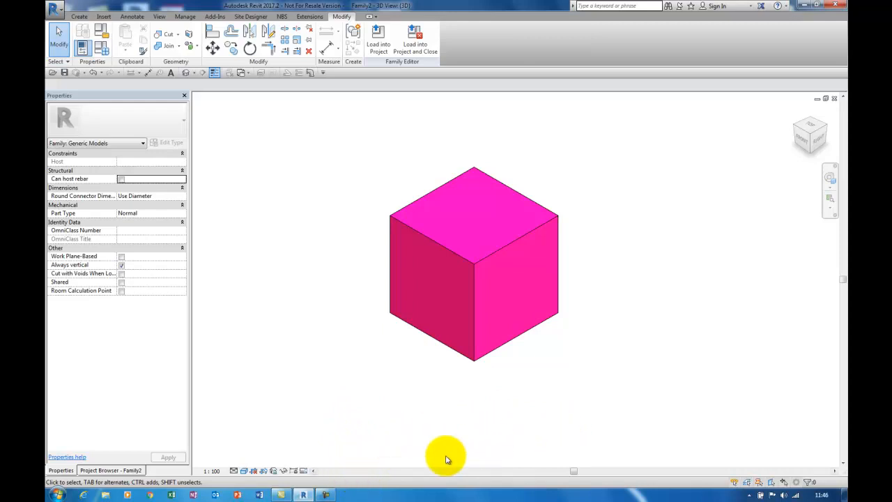
click(325, 494)
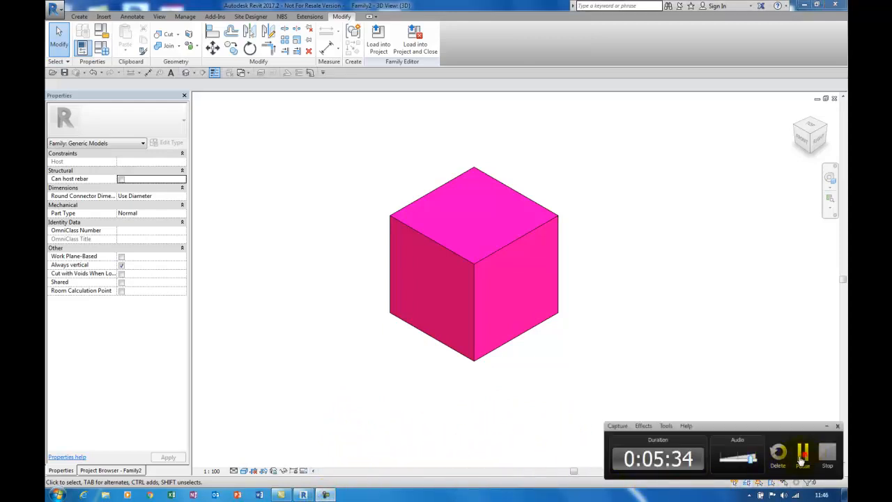
click(801, 456)
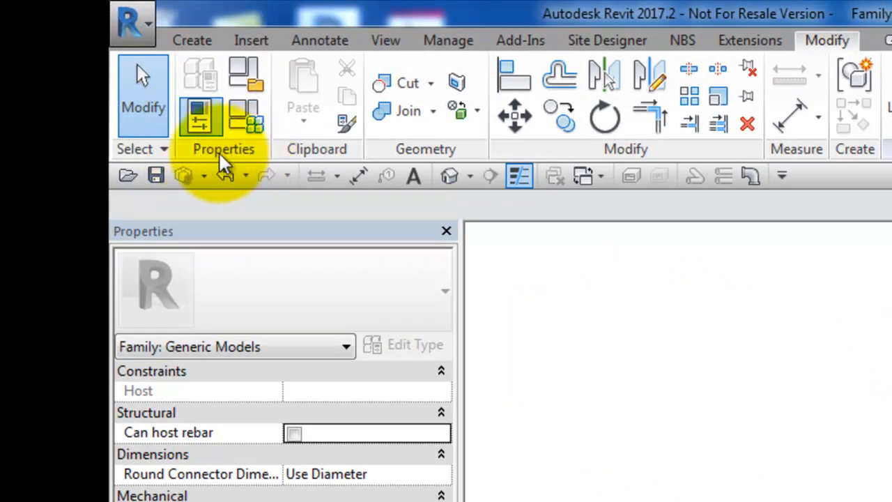
Open the family types and apply Type 2 to check its size and material on the box.
click(249, 124)
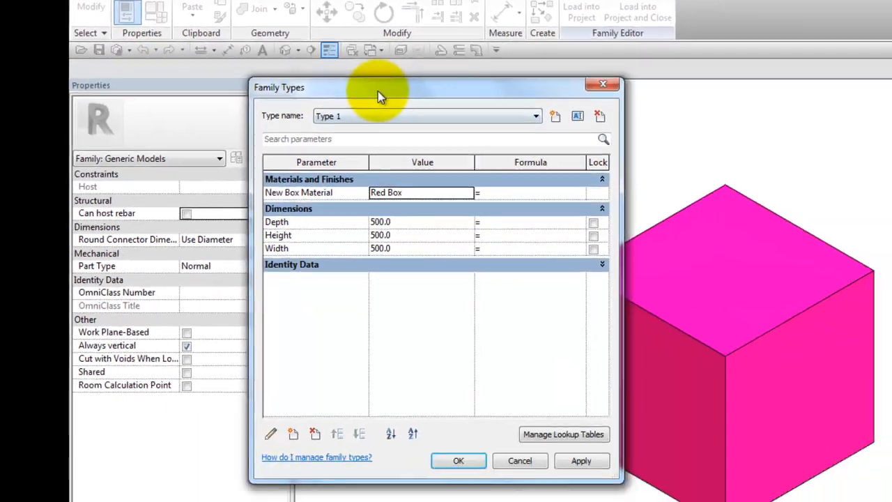
drag(377, 91, 264, 13)
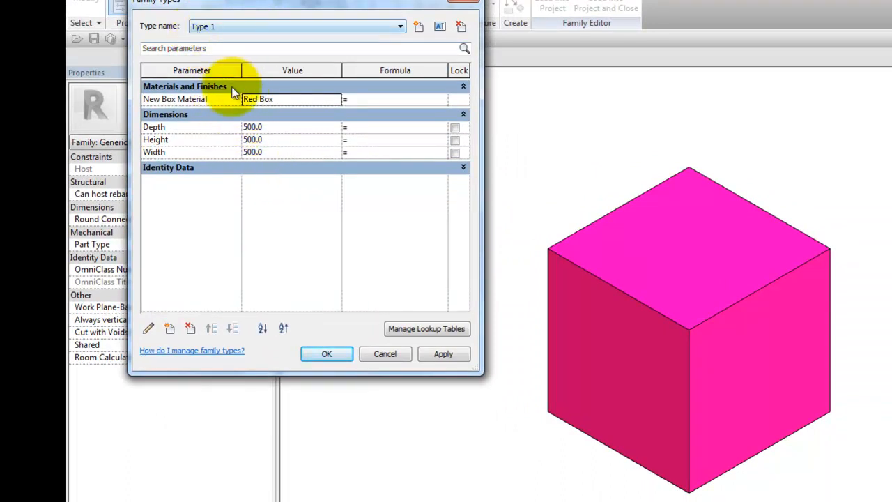
click(400, 29)
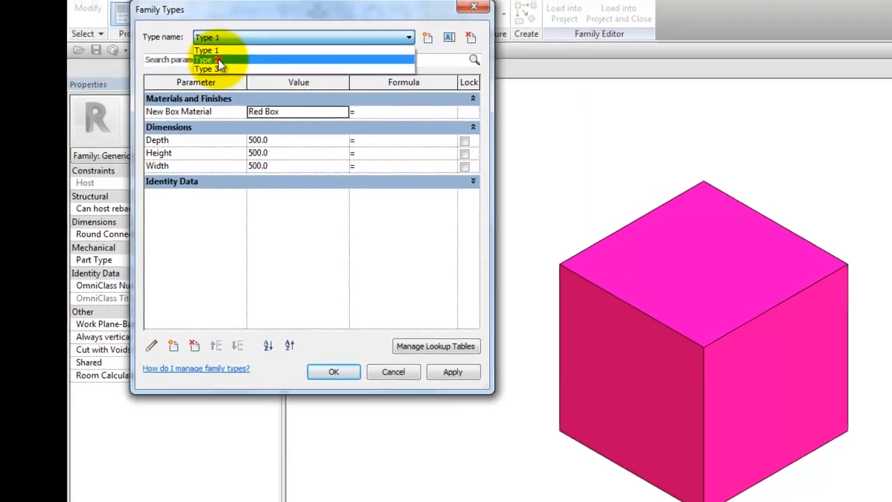
click(216, 49)
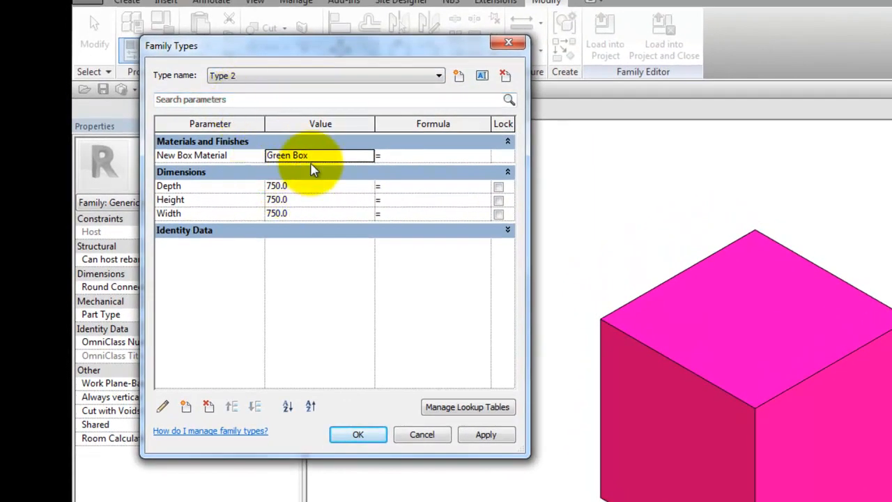
click(486, 434)
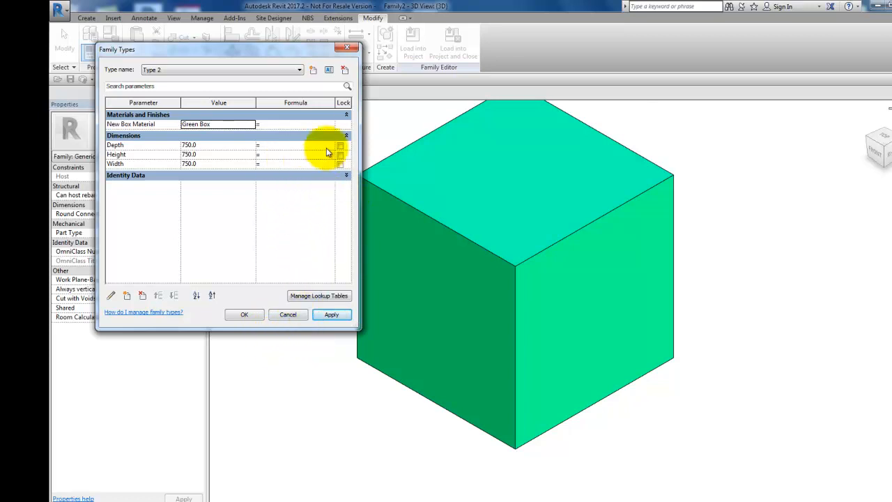
click(339, 314)
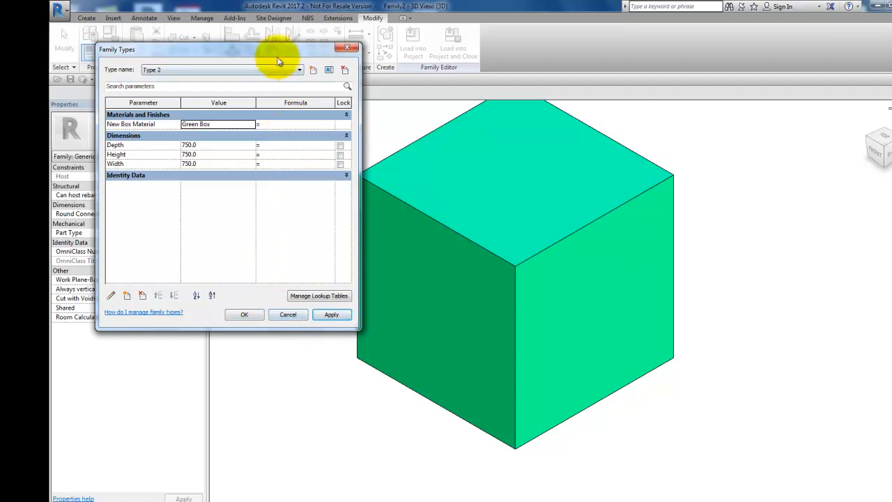
Switch the box to Type 3, apply it, and close the family types with the change accepted.
drag(277, 48, 249, 49)
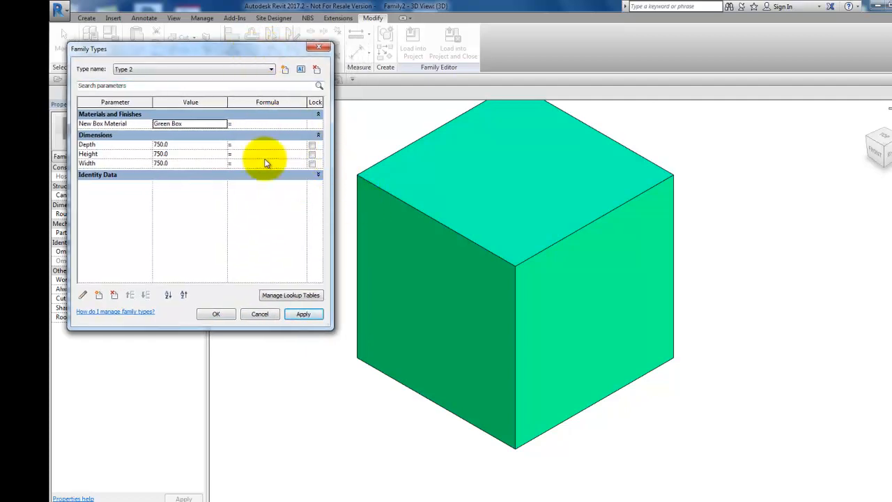
click(271, 69)
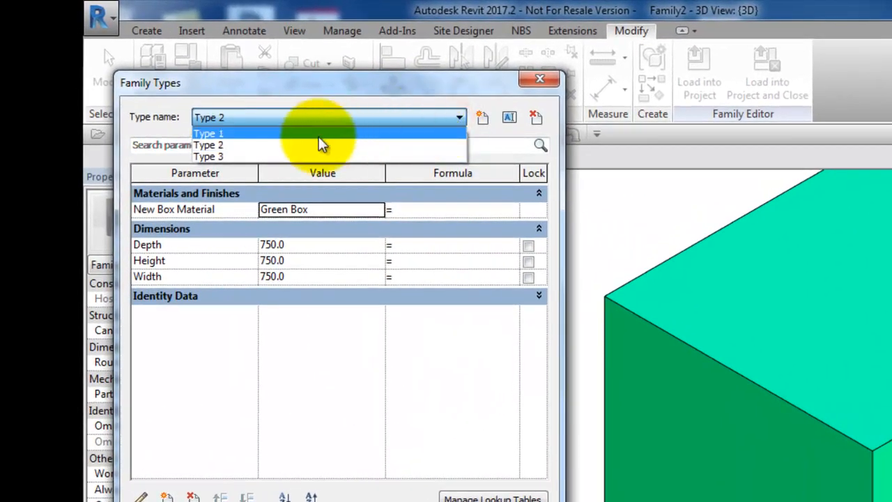
click(237, 155)
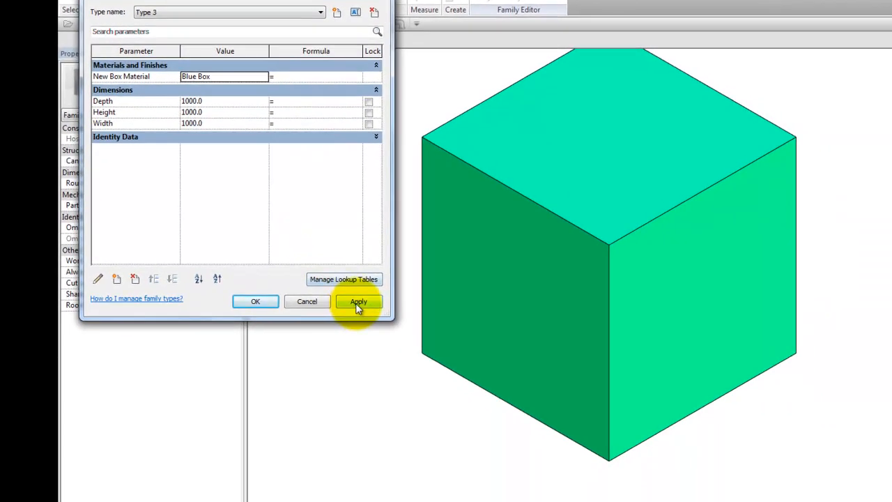
click(358, 302)
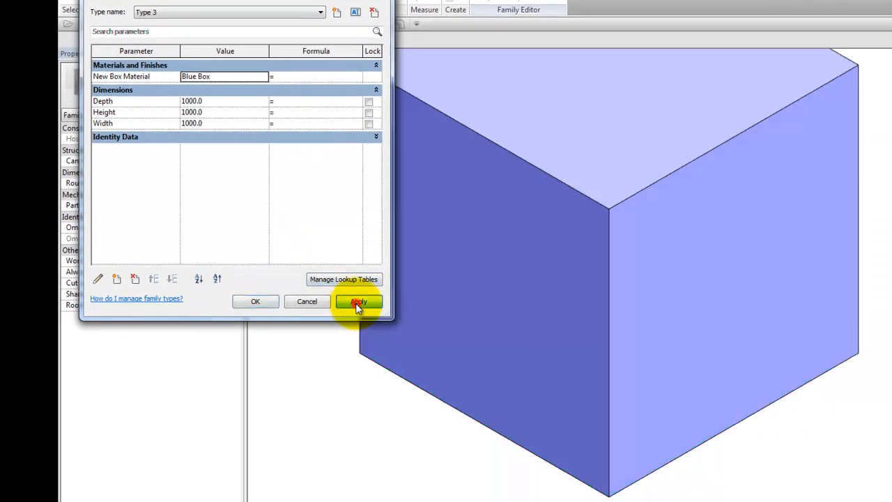
click(255, 301)
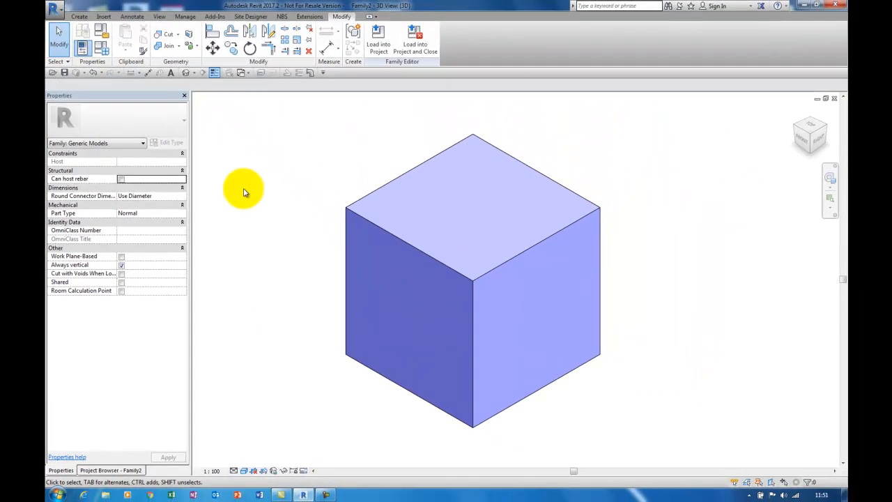
Reopen the family types and apply Type 1 to check its size and material on the box.
scroll(321, 182, down, 1)
scroll(523, 293, down, 2)
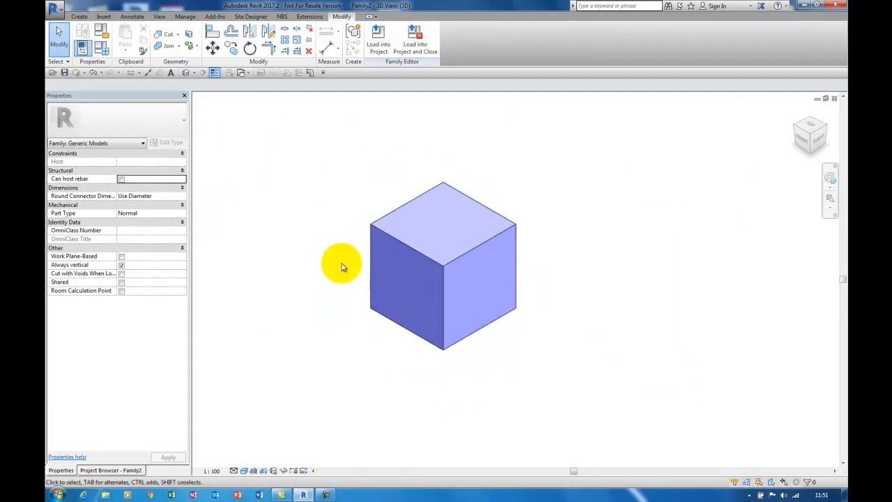
scroll(338, 262, up, 3)
click(101, 46)
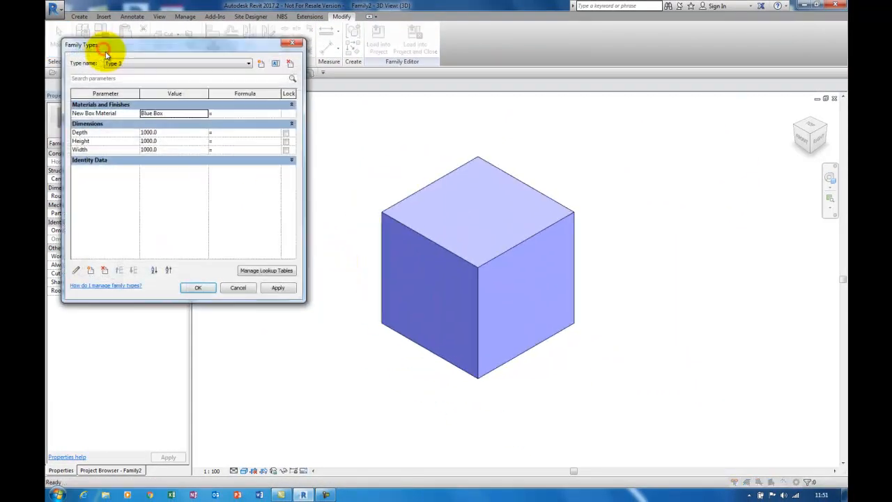
click(246, 64)
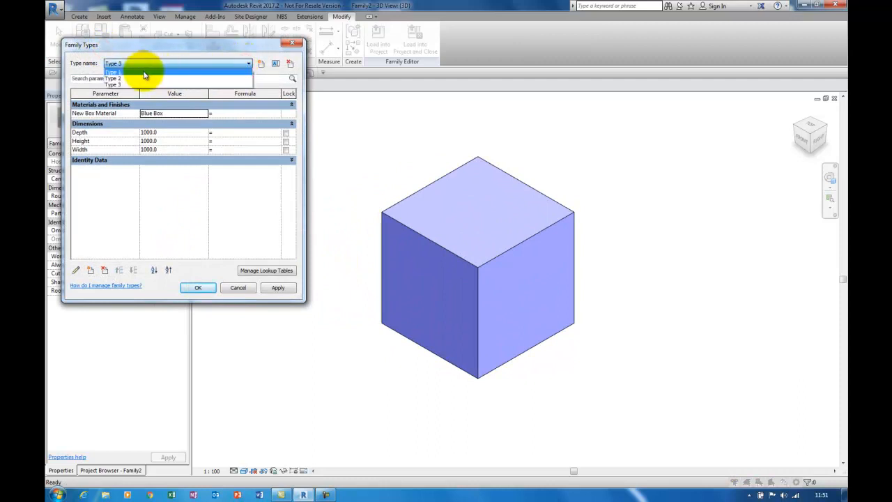
click(146, 72)
click(277, 287)
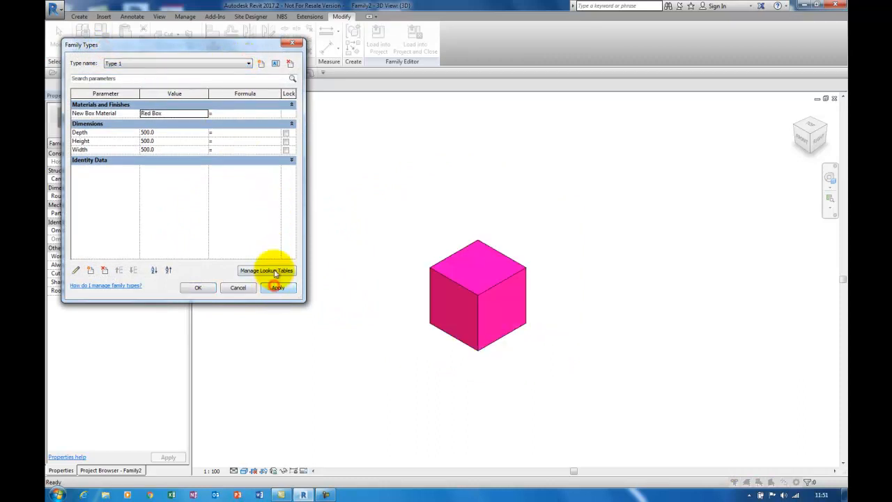
Switch the box to Type 2 and apply it to compare its size and material with Type 1.
click(246, 64)
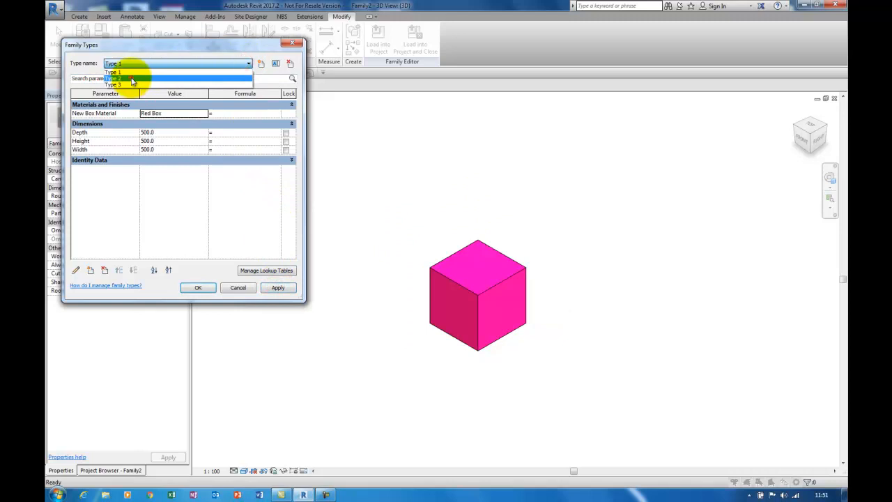
click(129, 80)
click(279, 288)
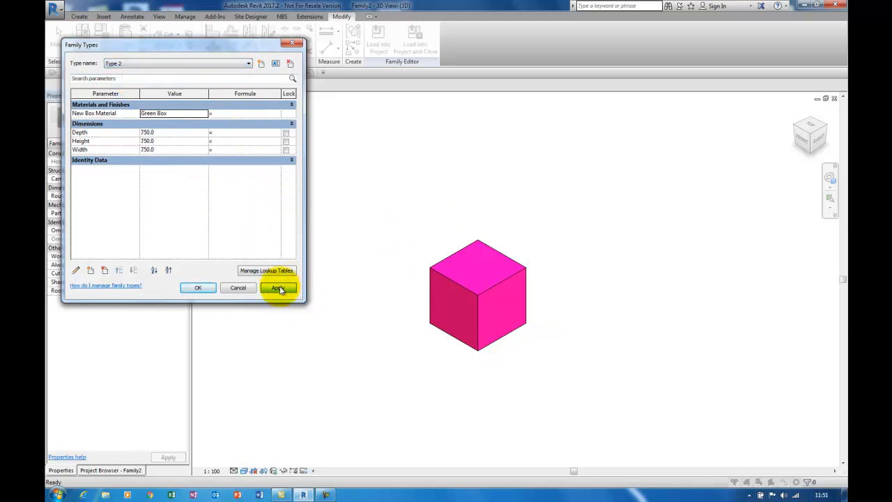
Apply Type 3 to check its size and material, accept the family types, and inspect the box in 3D.
click(245, 64)
click(136, 84)
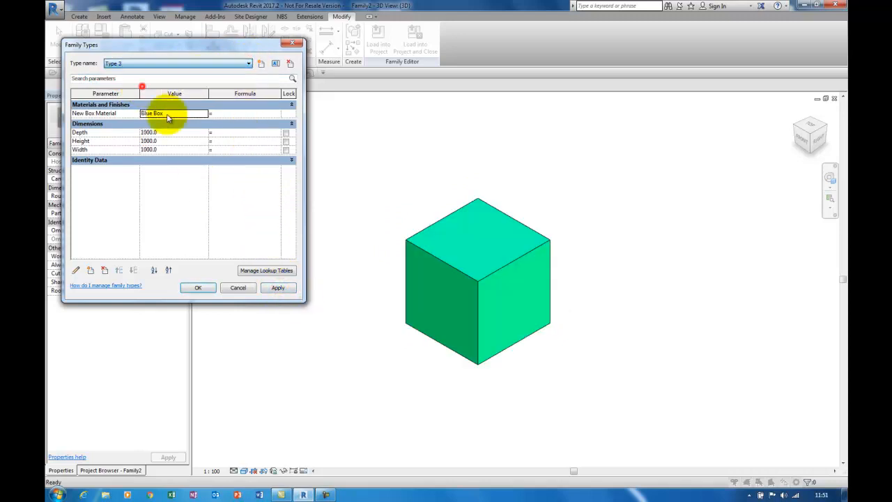
click(278, 288)
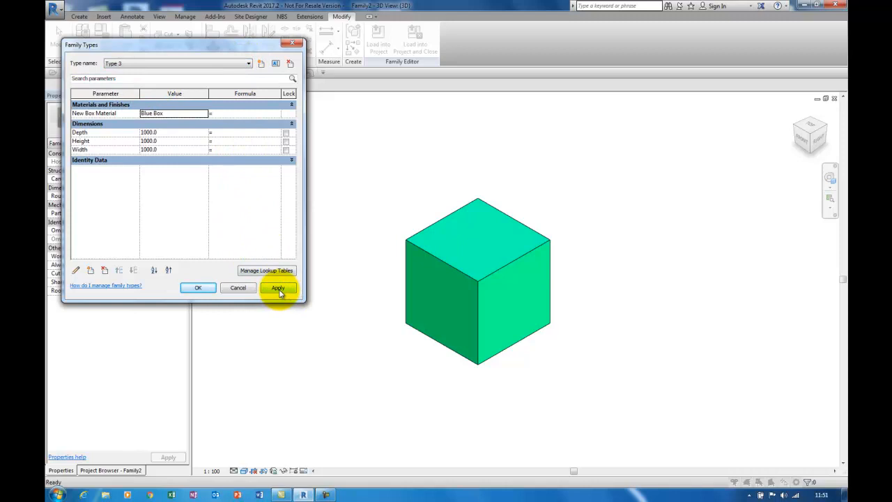
click(318, 356)
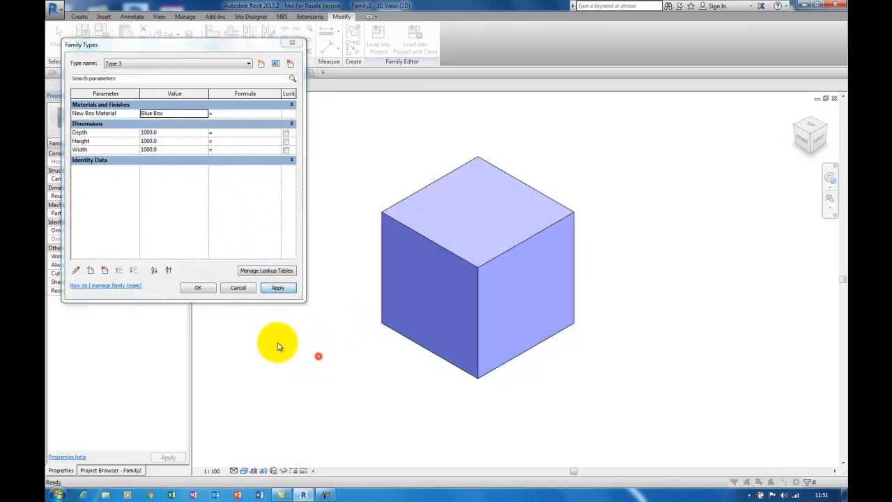
click(199, 287)
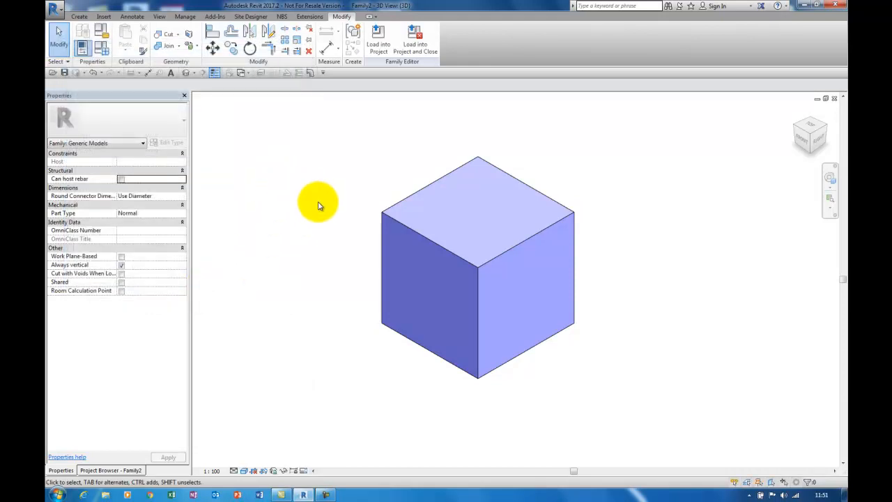
scroll(346, 211, down, 2)
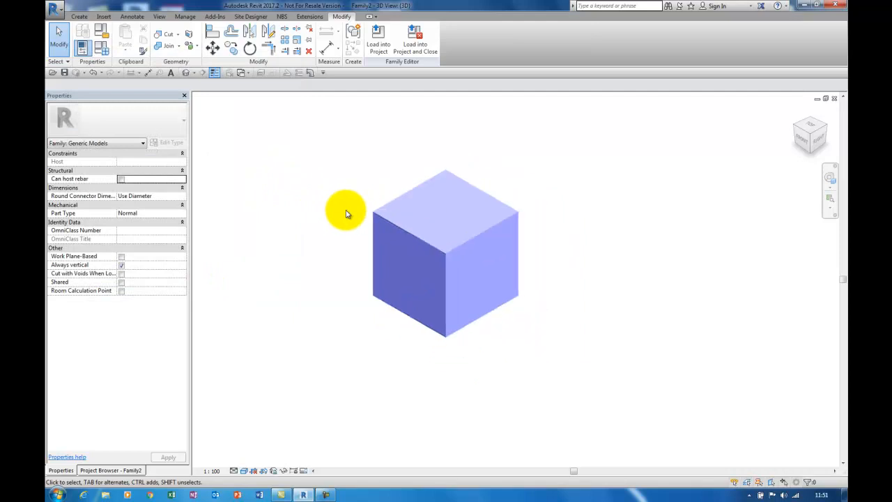
scroll(354, 207, up, 2)
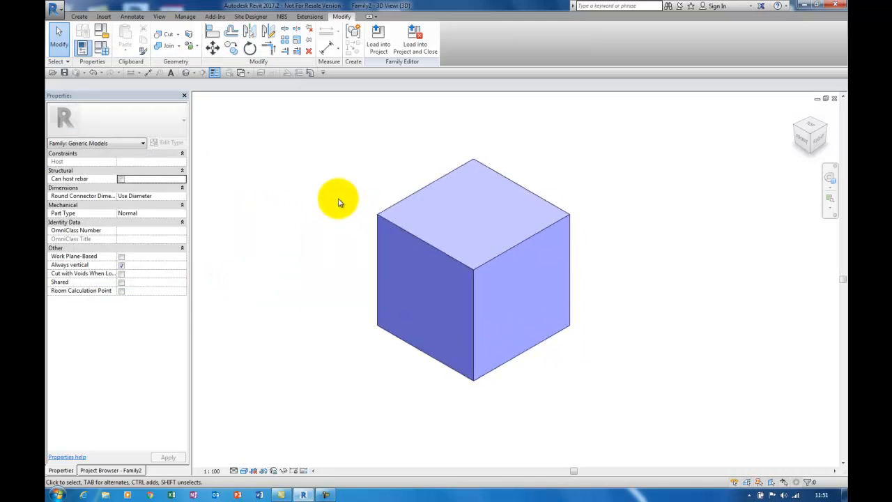